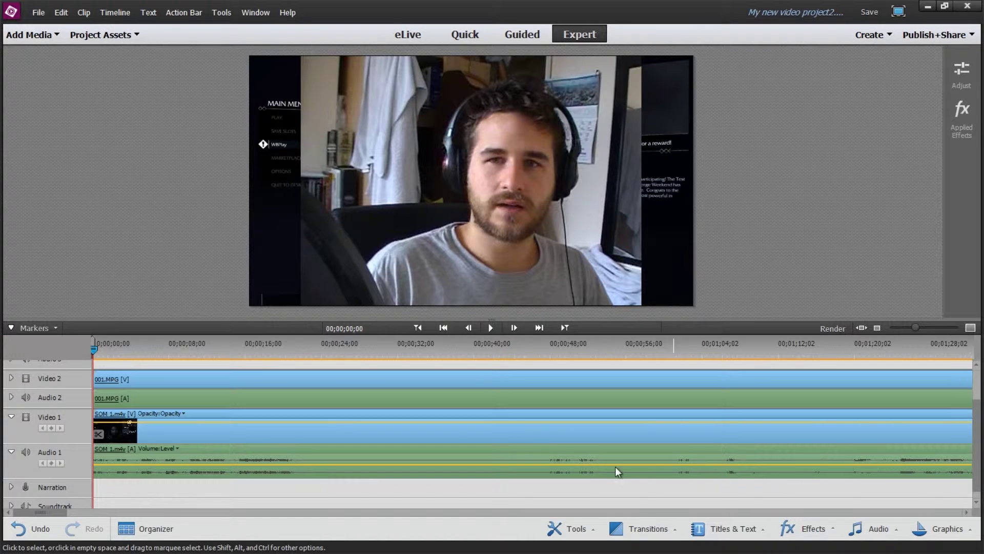
- Select webcam clip 001.MPG and scale it down to a small box centred over the gameplay
left_click(340, 380)
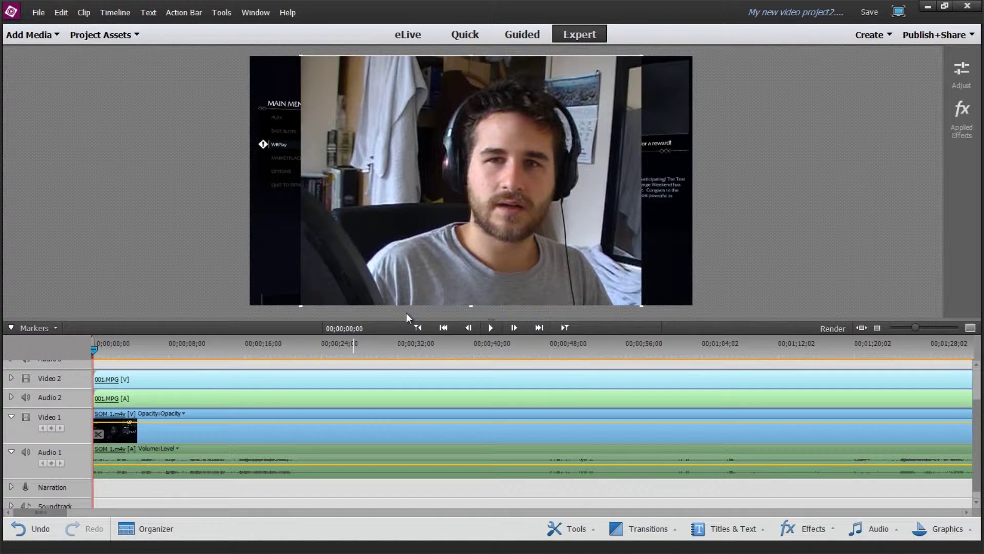
left_click(349, 426)
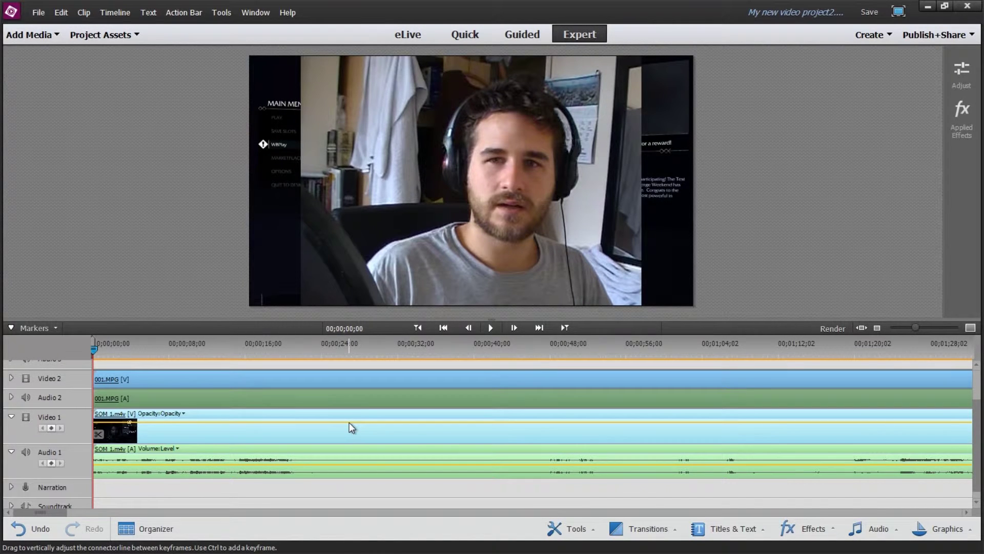
left_click(336, 393)
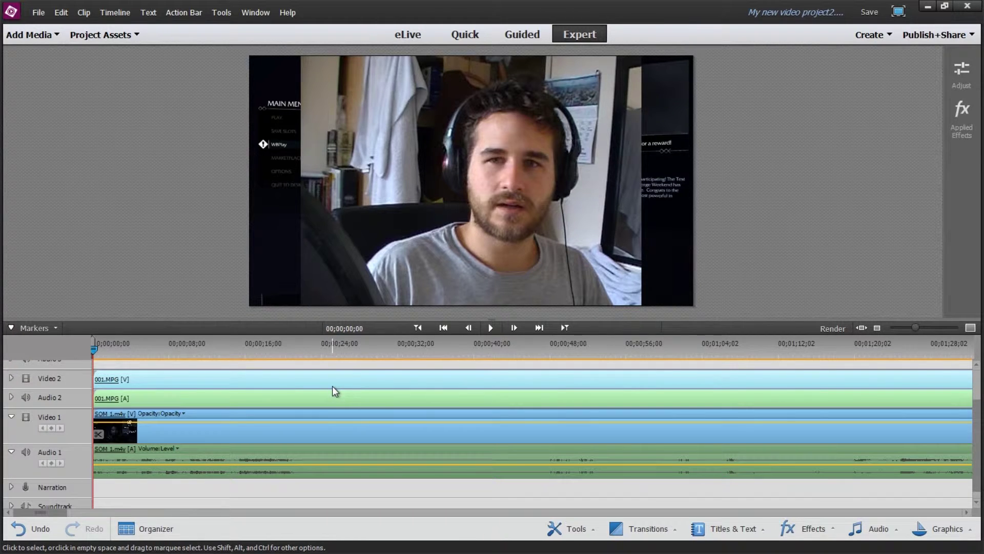
right_click(468, 218)
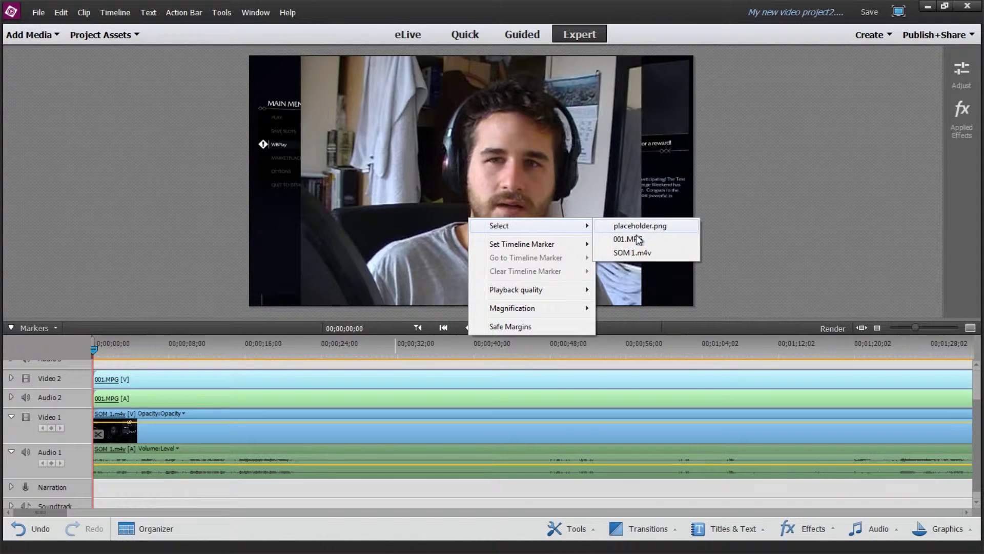
left_click(637, 239)
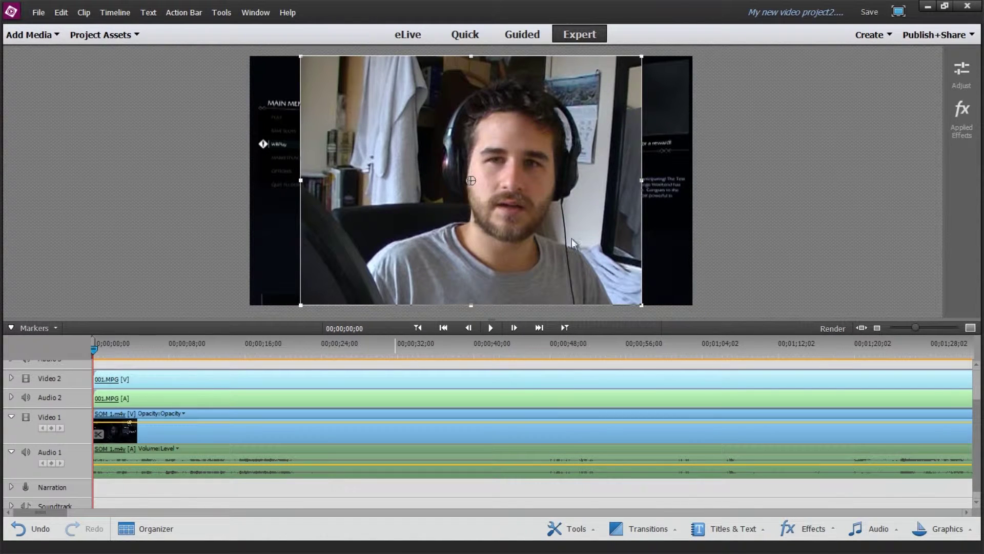
mouse_move(641, 304)
left_mouse_down()
mouse_move(544, 198)
mouse_move(327, 103)
left_mouse_up()
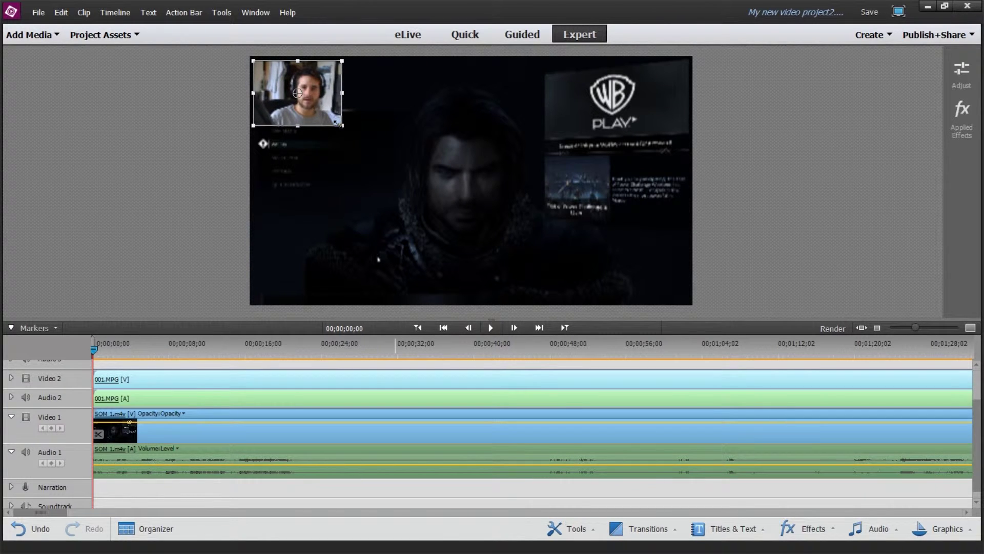
mouse_move(336, 122)
left_mouse_down()
mouse_move(319, 108)
mouse_move(401, 163)
mouse_move(308, 102)
mouse_move(446, 198)
mouse_move(301, 94)
mouse_move(491, 202)
mouse_move(449, 190)
left_mouse_up()
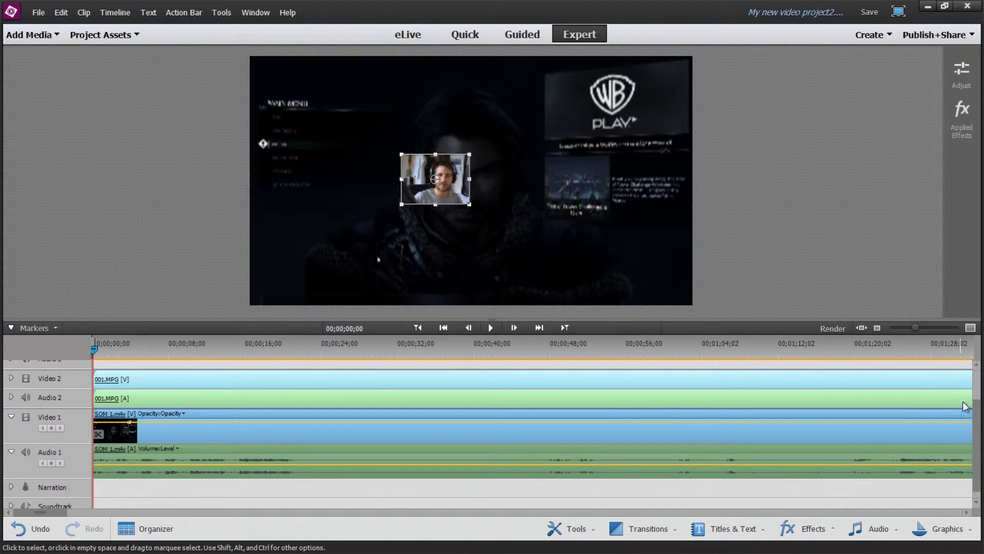
left_click_drag(978, 412, 982, 393)
- Expand placeholder.png's track and lower its opacity so the red block turns translucent
left_click(123, 377)
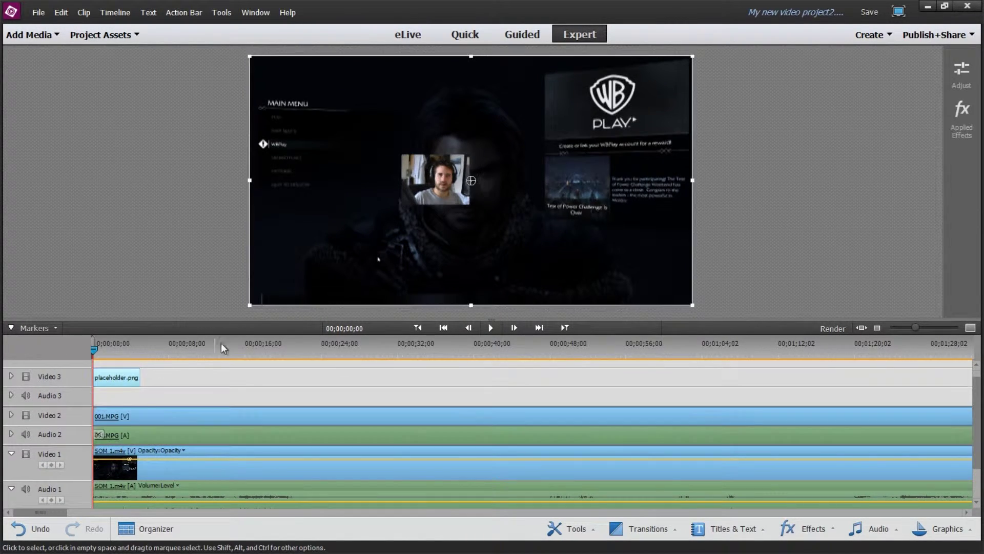
left_click(11, 375)
left_click_drag(131, 385, 134, 362)
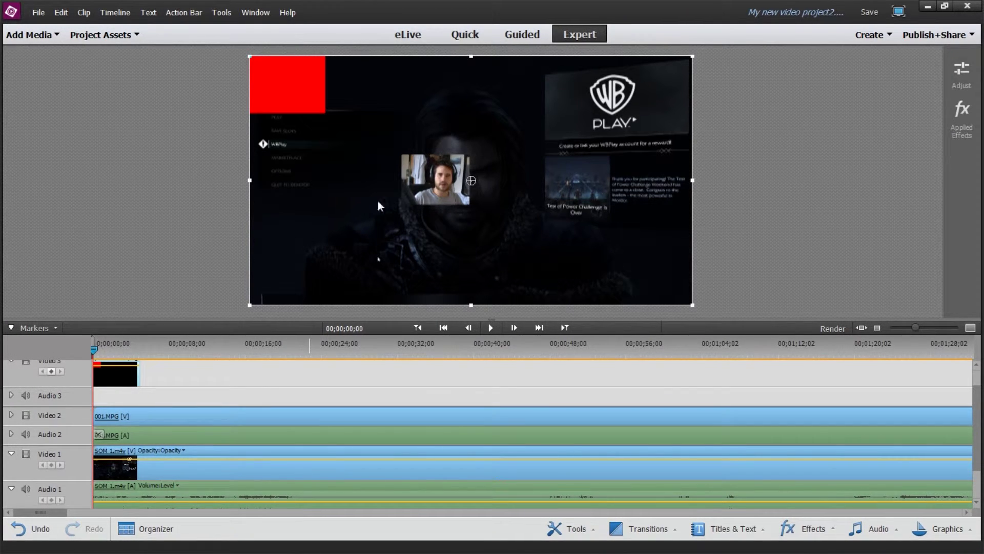
left_click_drag(117, 368, 119, 374)
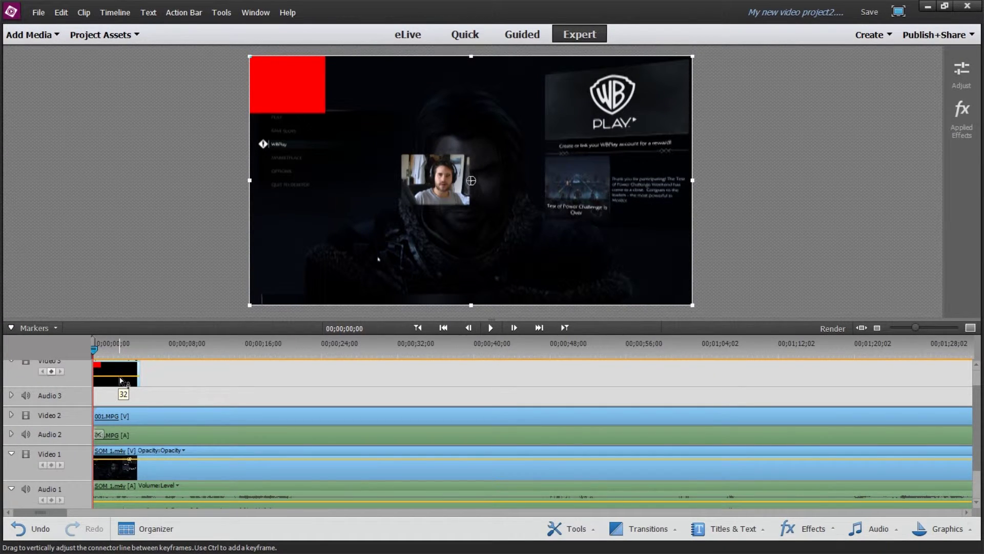
left_click_drag(121, 376, 121, 376)
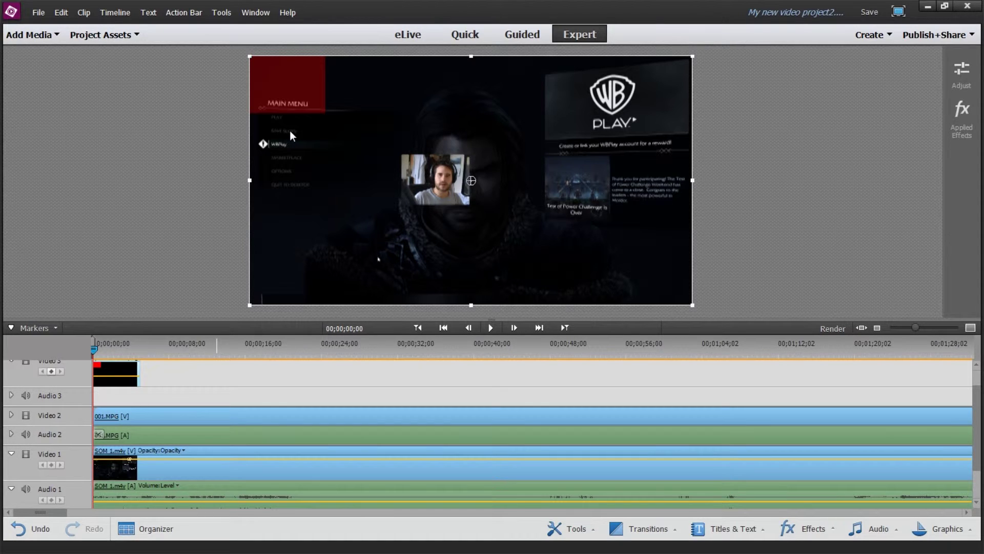
- Drag 001.MPG onto the red placeholder at top-left, then delete the placeholder.png clip
right_click(428, 185)
left_click(588, 207)
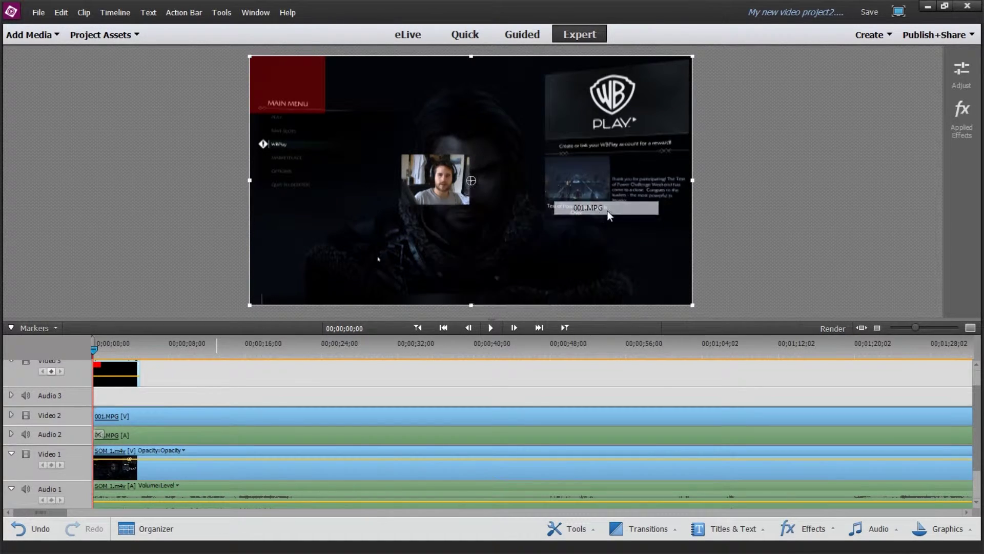
mouse_move(403, 155)
left_mouse_down()
mouse_move(305, 90)
mouse_move(325, 111)
left_mouse_up()
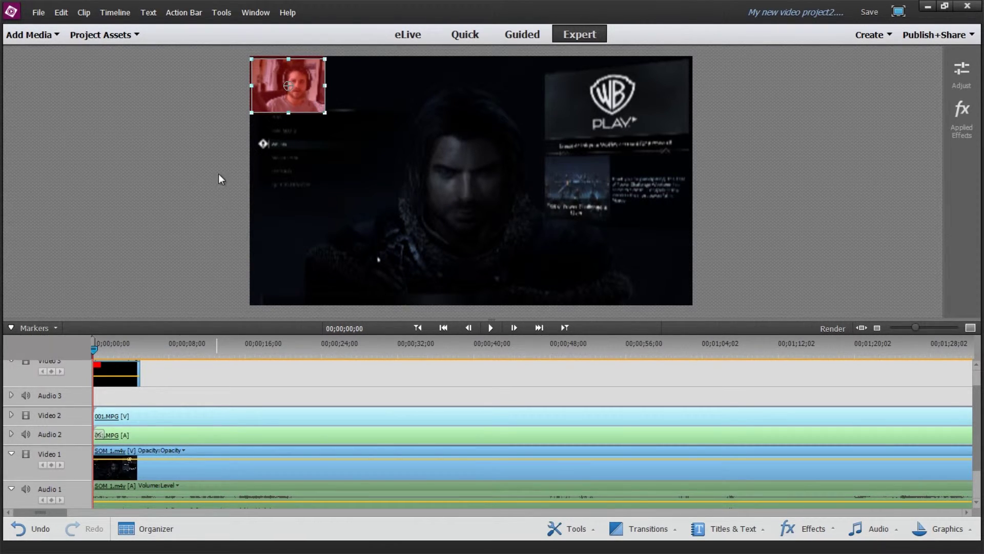
left_click(131, 370)
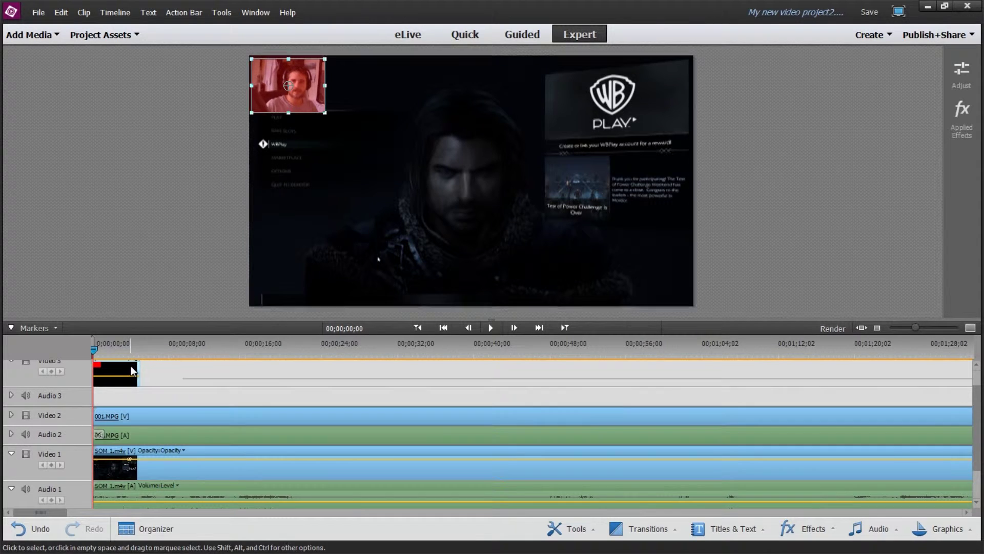
key("Delete")
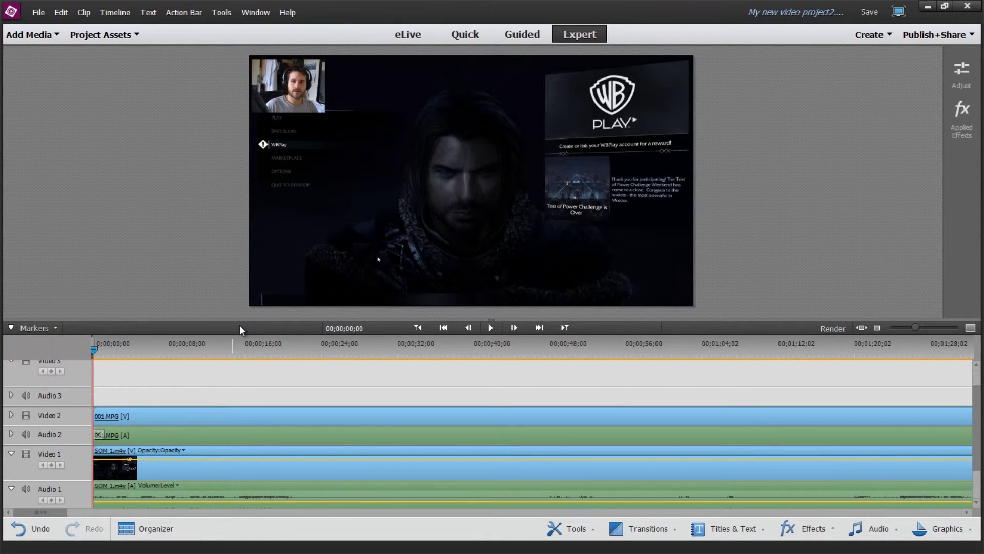